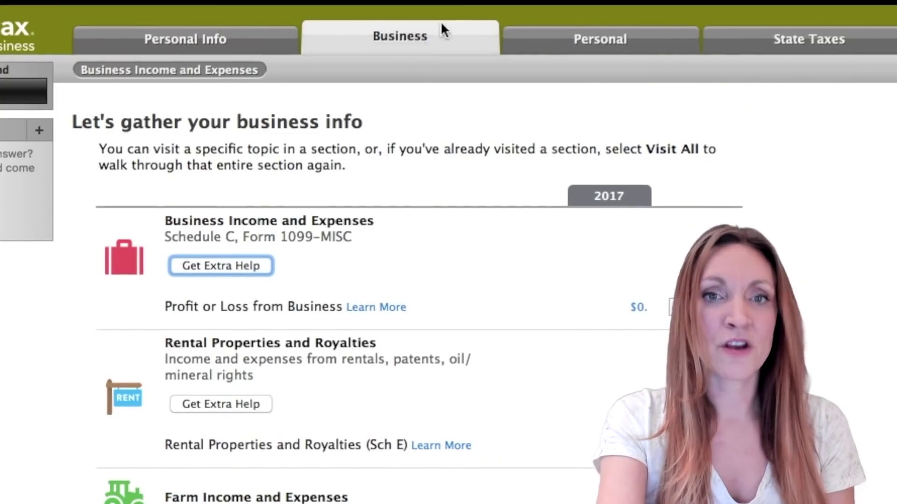
pyautogui.click(422, 30)
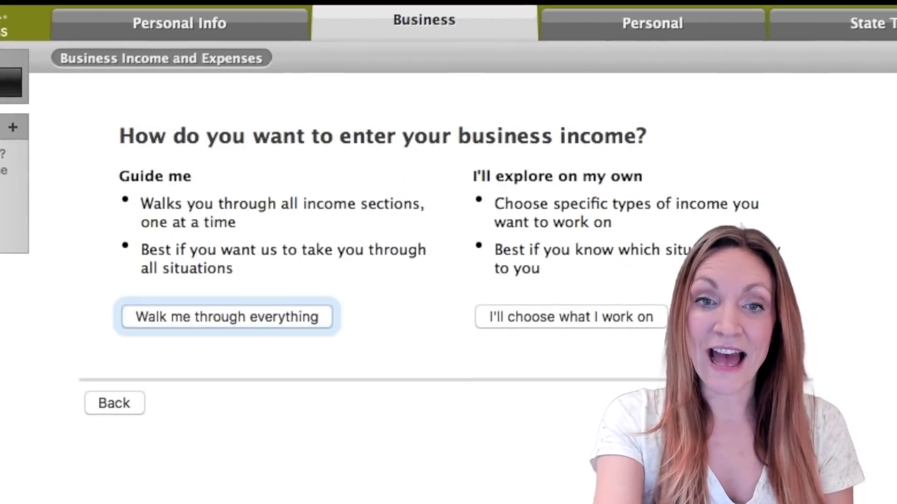
pyautogui.click(613, 327)
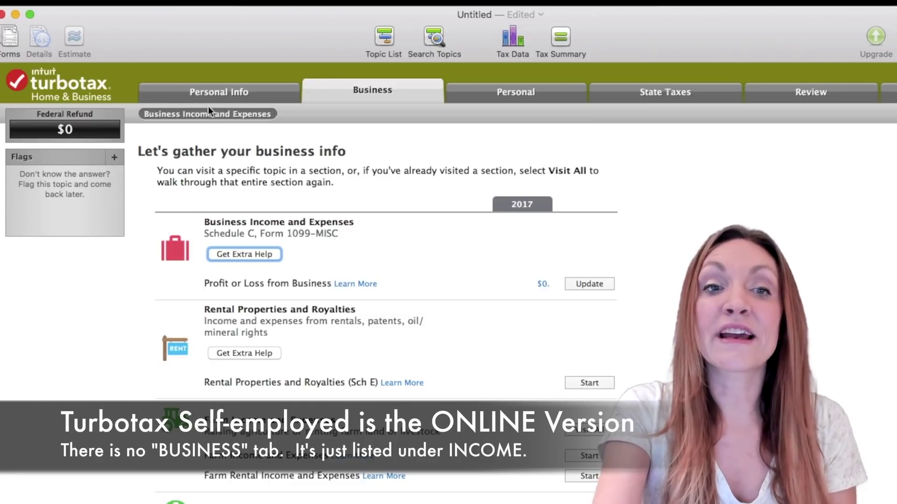
pyautogui.scroll(-2, 327, 274)
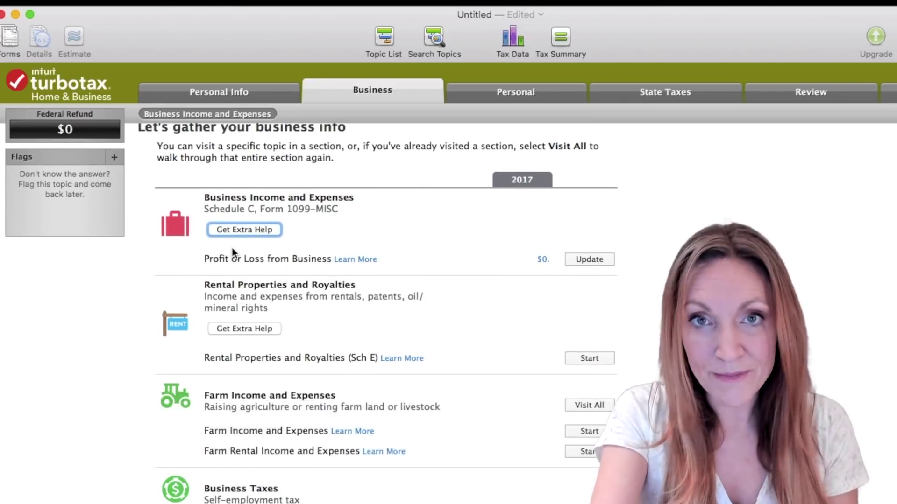
pyautogui.scroll(2, 232, 249)
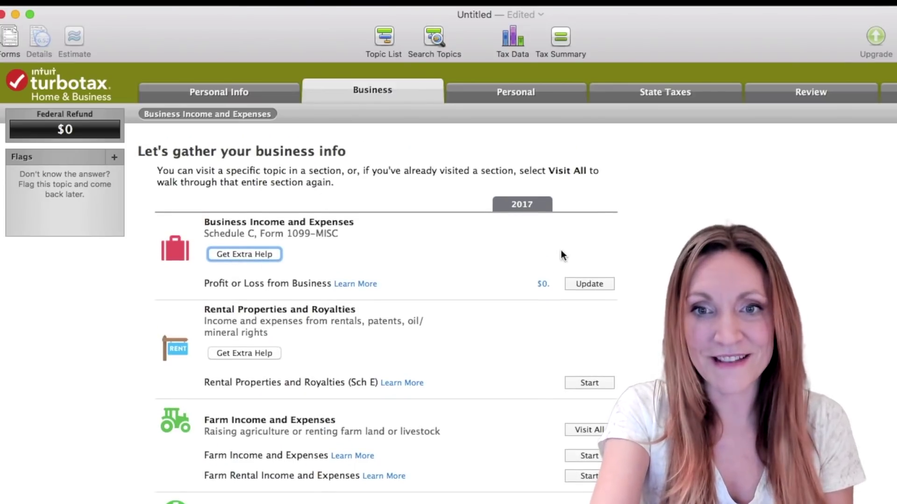
pyautogui.click(578, 281)
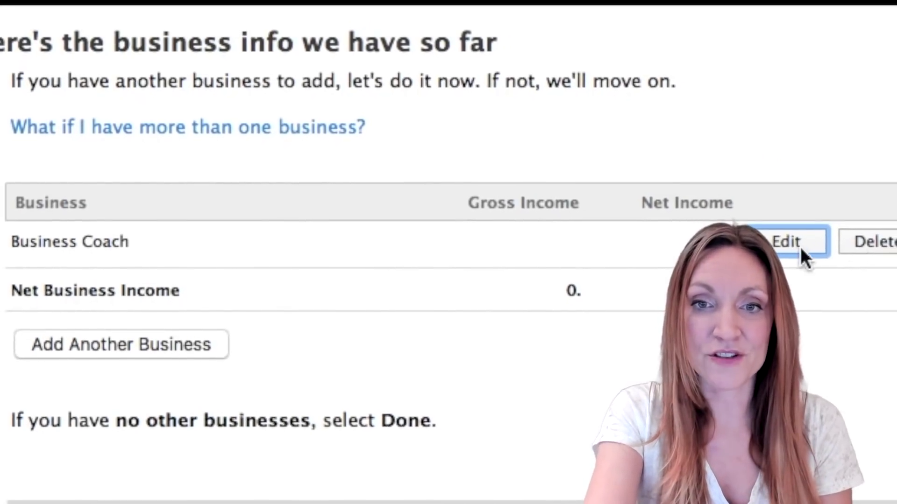
# Open the Business Coach topic list and view the Help on what counts as business income.
pyautogui.click(797, 246)
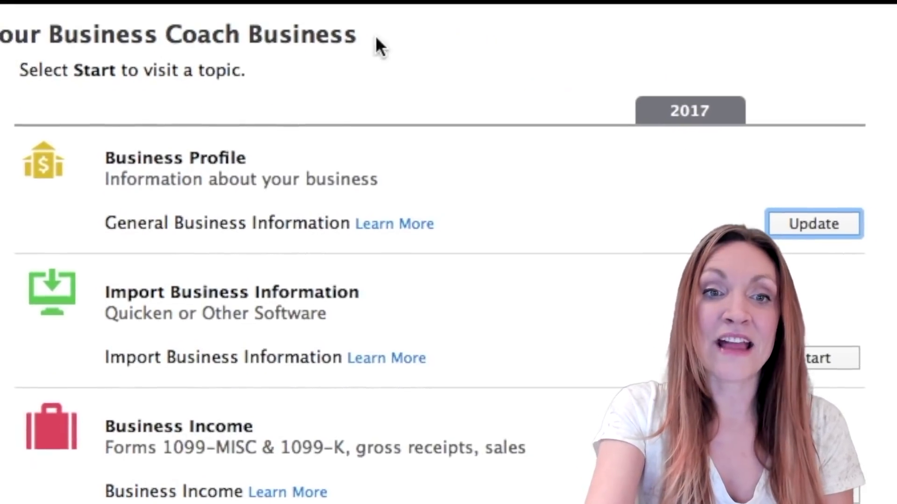
pyautogui.scroll(-10, 420, 280)
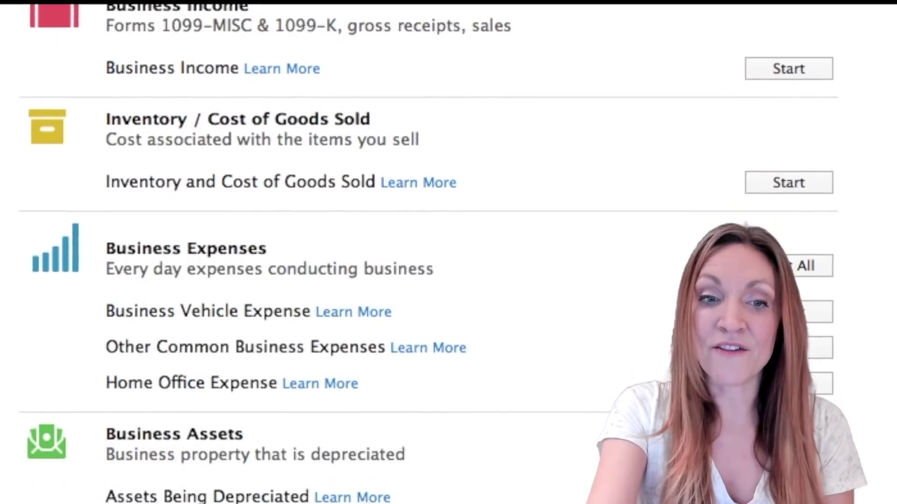
pyautogui.scroll(10, 68, 352)
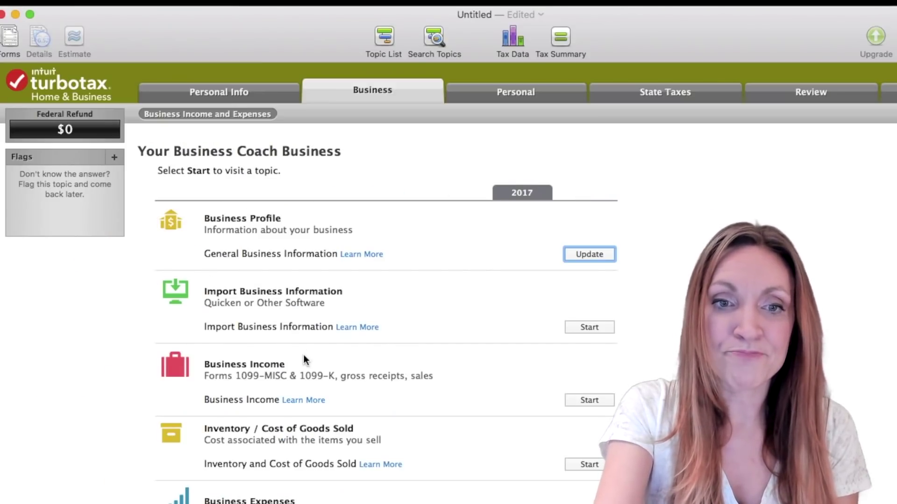
pyautogui.scroll(-3, 304, 355)
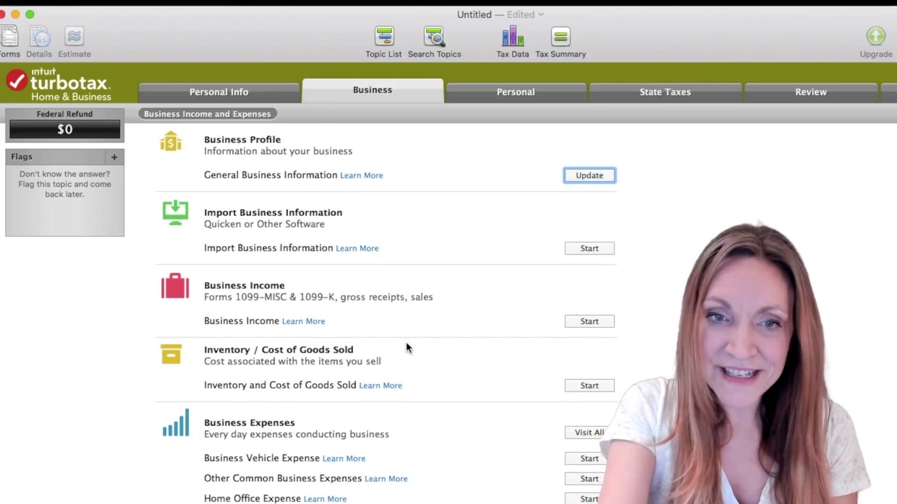
pyautogui.click(301, 322)
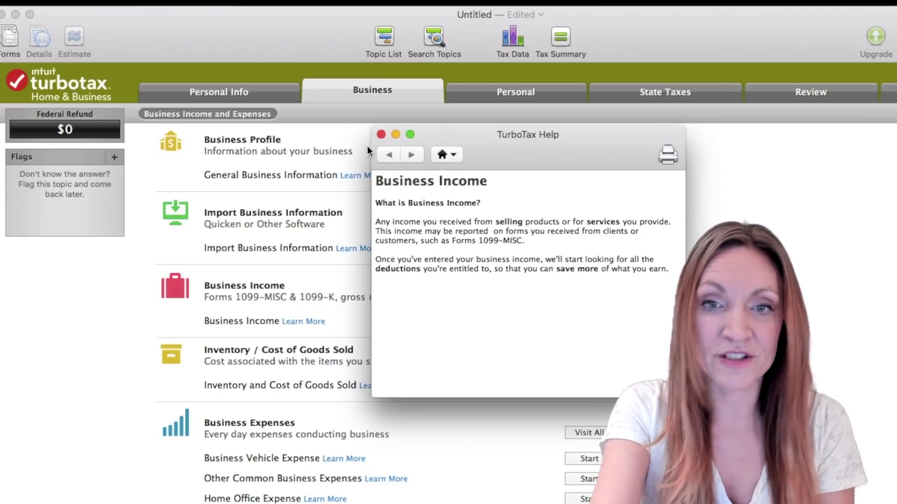
pyautogui.click(381, 134)
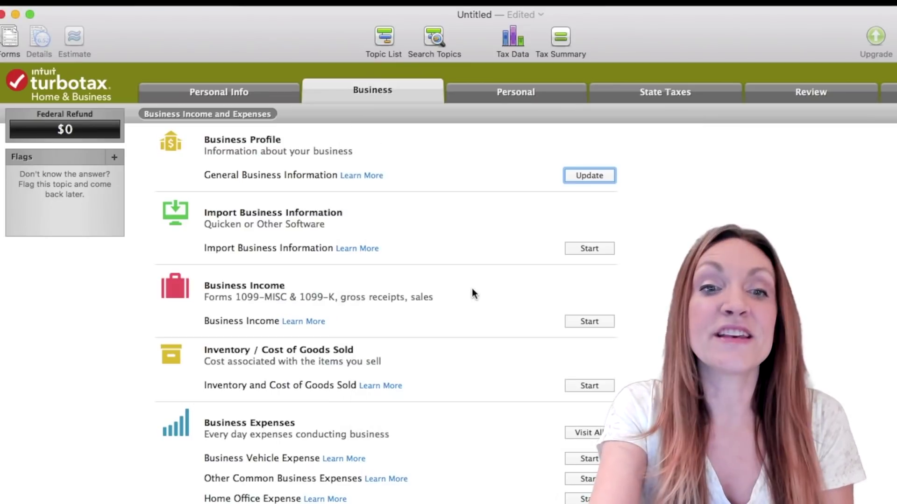
# Start Business Income for Business Coach, then begin the 1099-MISC Income entry.
pyautogui.click(591, 321)
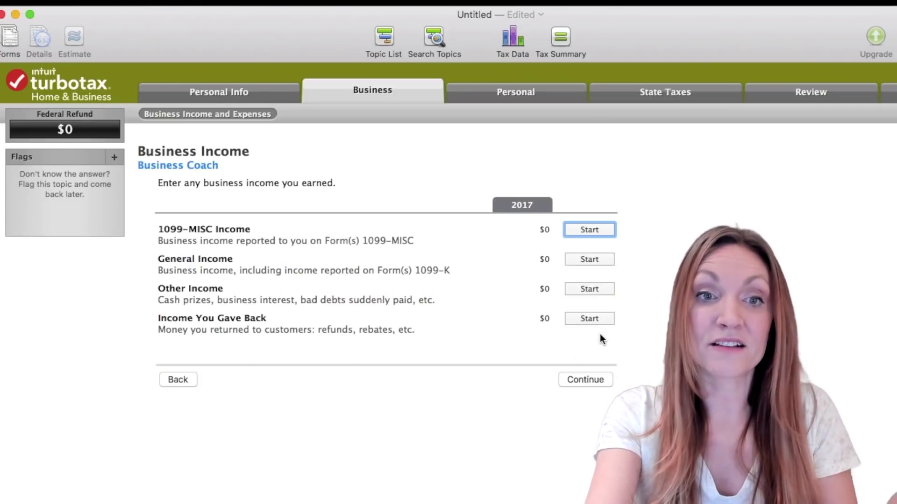
pyautogui.click(581, 231)
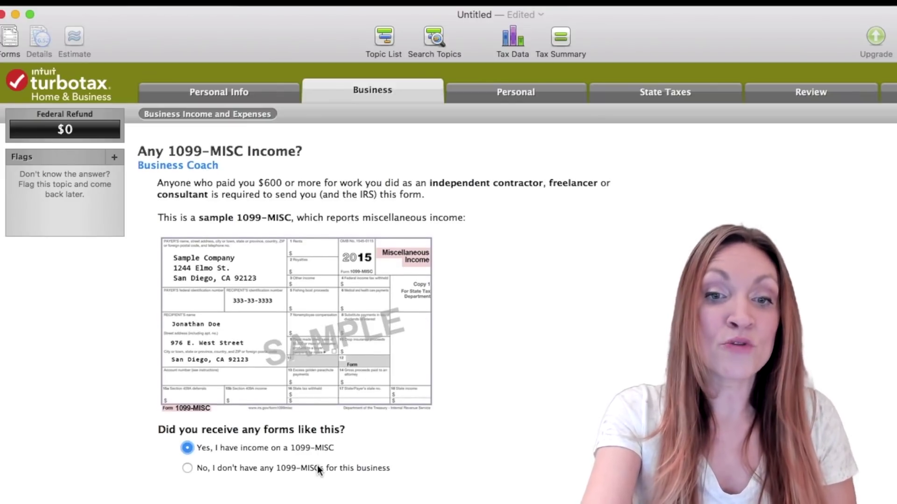
# Answer 'Yes, I have income on a 1099-MISC' and continue to the forms.
pyautogui.click(290, 448)
pyautogui.click(282, 468)
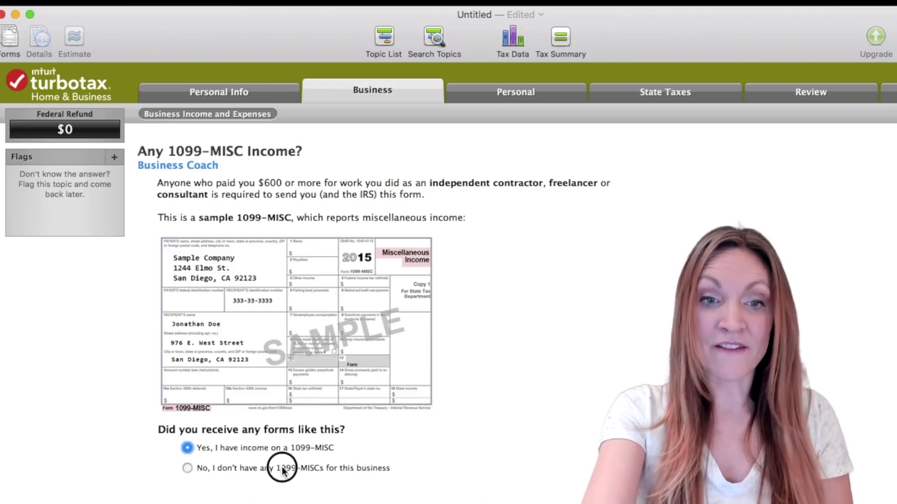
pyautogui.click(279, 450)
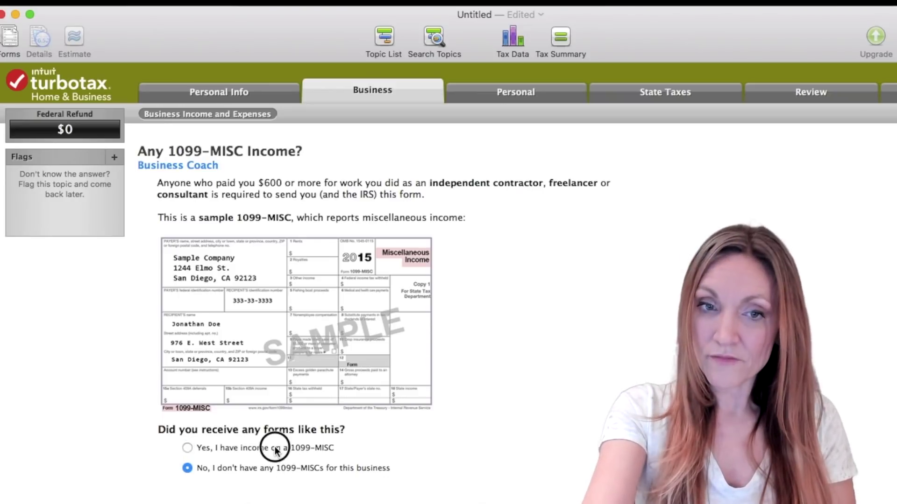
pyautogui.click(518, 501)
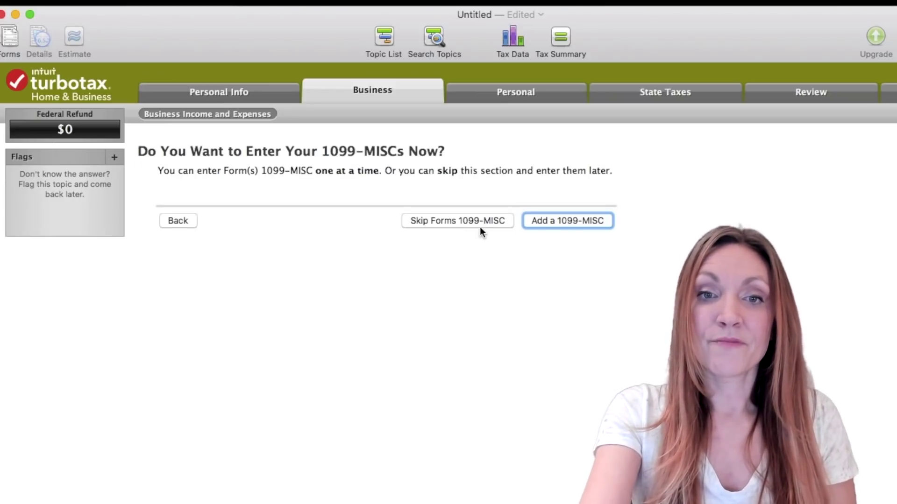
# Add a new 1099-MISC from payer 'company' and enter the payer's employer ID.
pyautogui.click(573, 222)
pyautogui.scroll(-3, 523, 394)
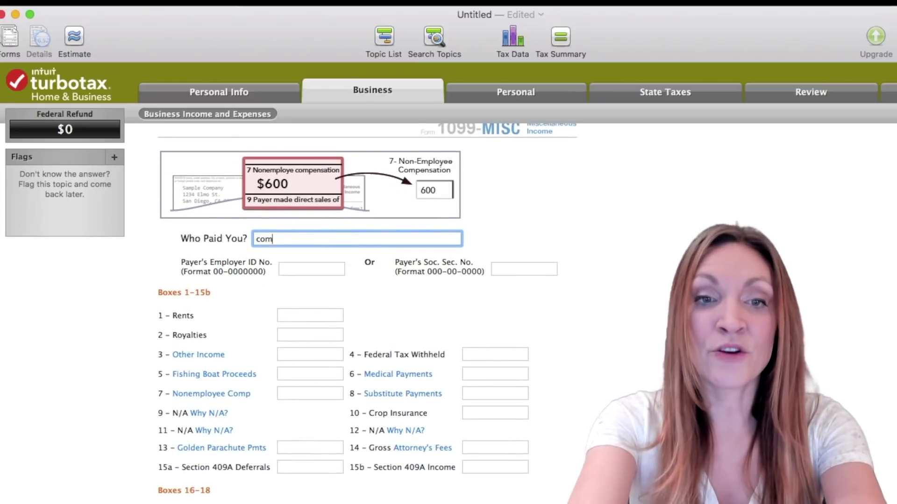
pyautogui.write('company')
pyautogui.press('Tab')
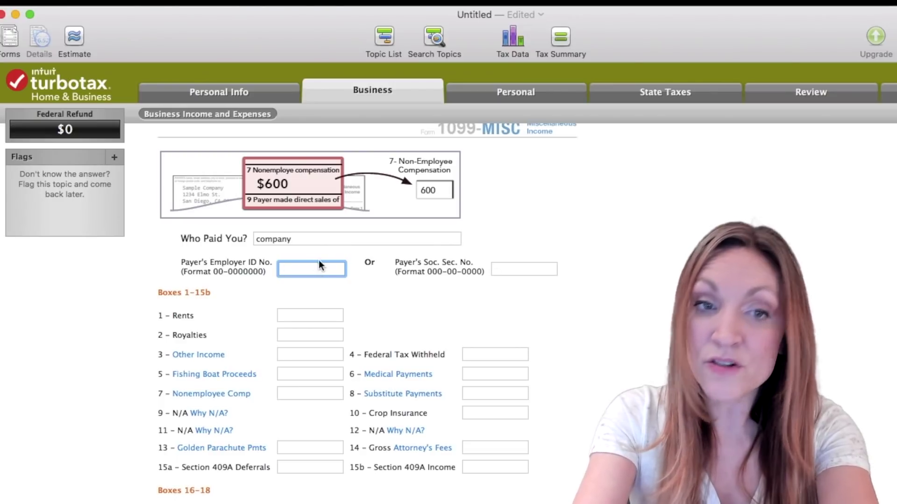
pyautogui.write('34-5678905')
pyautogui.press('Tab')
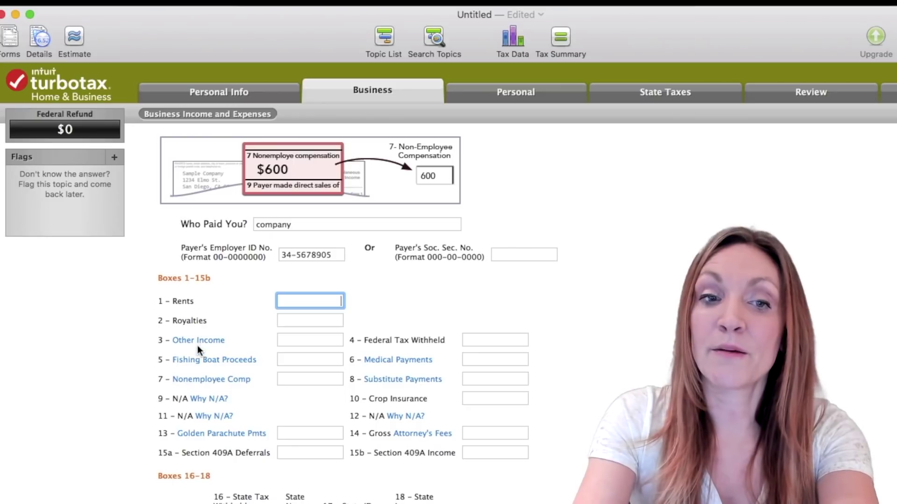
# Enter 20,000 Box 7 nonemployee compensation, correcting a mistyped 70,000, and save the form.
pyautogui.click(198, 379)
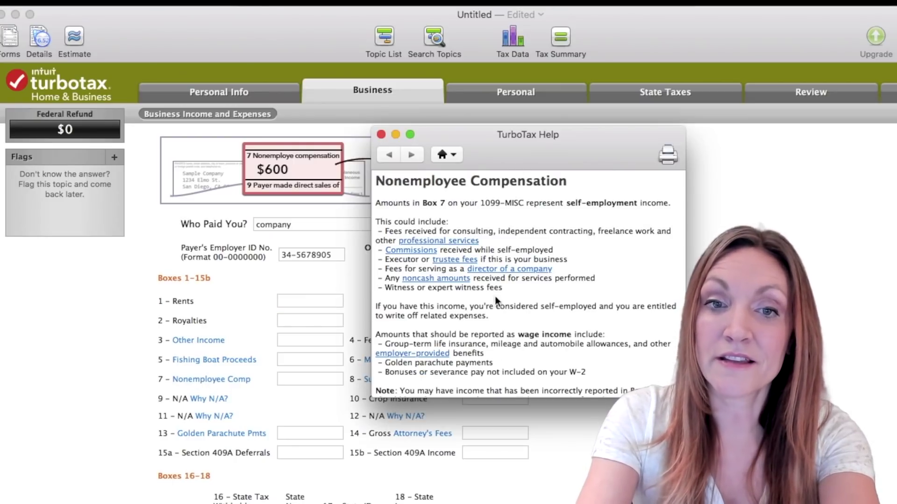
pyautogui.click(380, 134)
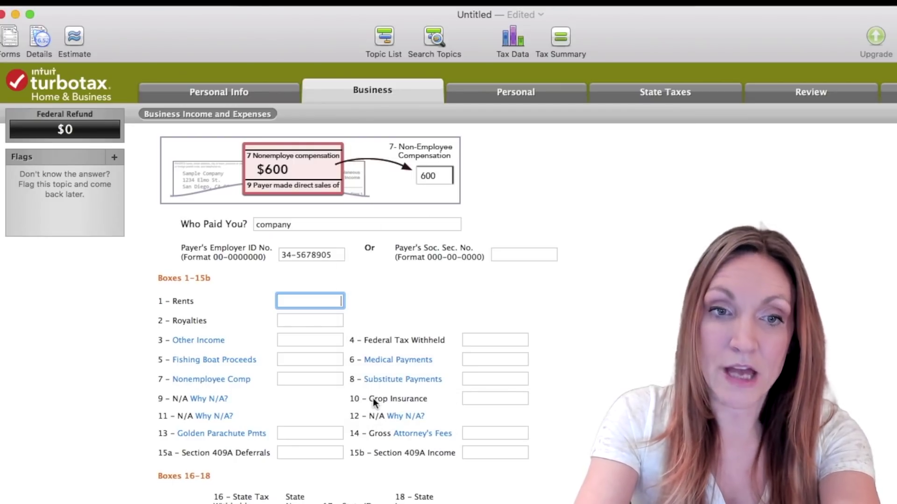
pyautogui.click(322, 378)
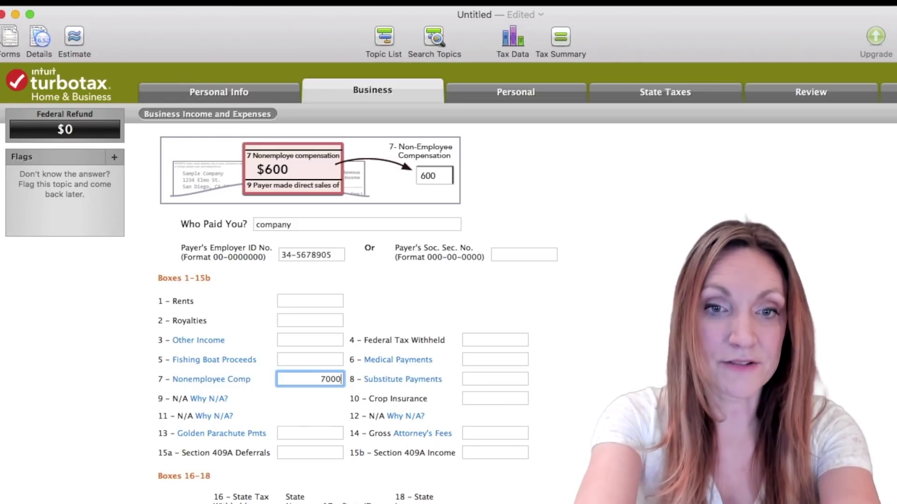
pyautogui.write('70000')
pyautogui.press('Tab')
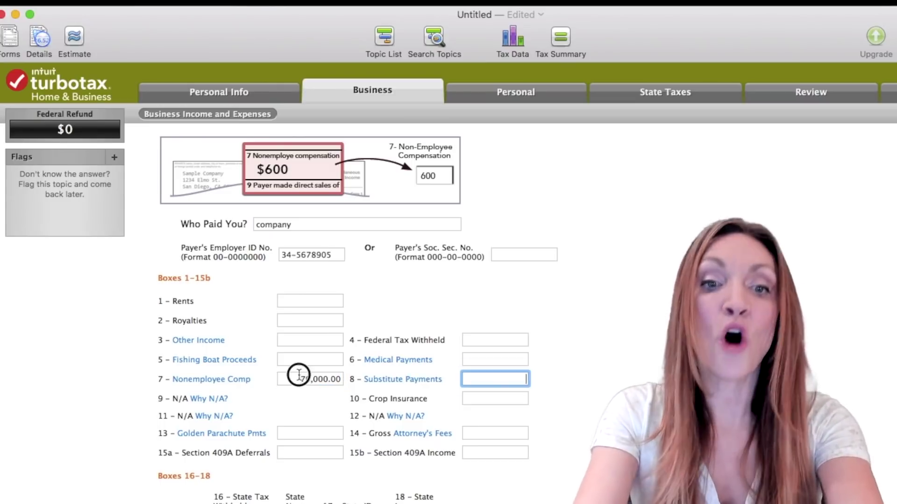
pyautogui.moveTo(296, 378); pyautogui.dragTo(332, 377)
pyautogui.write('20000')
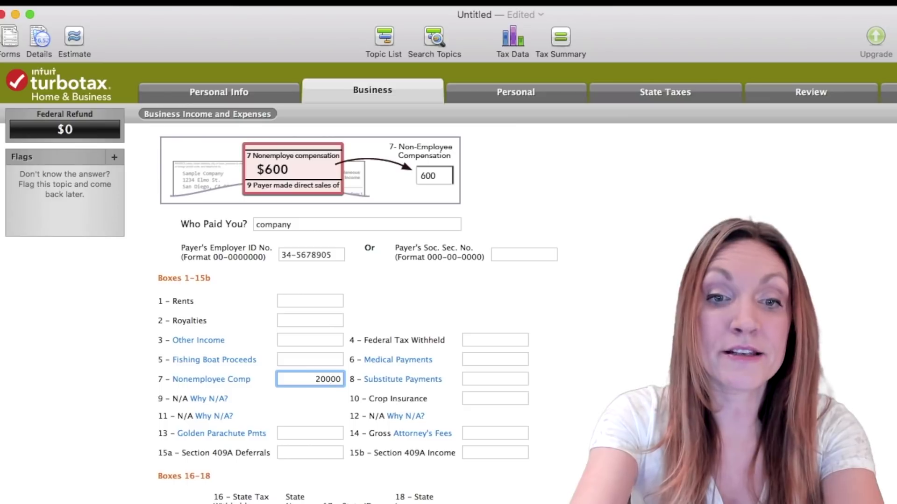
pyautogui.press('Tab')
pyautogui.scroll(-1, 409, 384)
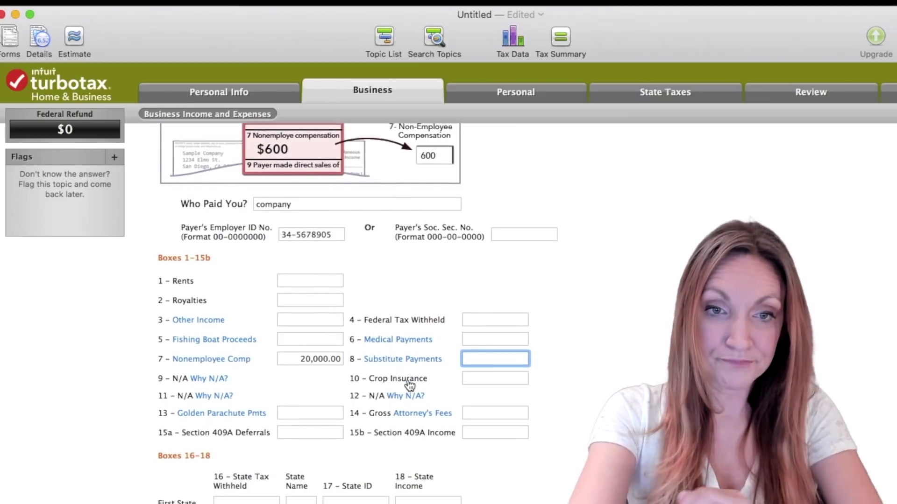
pyautogui.scroll(-2, 312, 427)
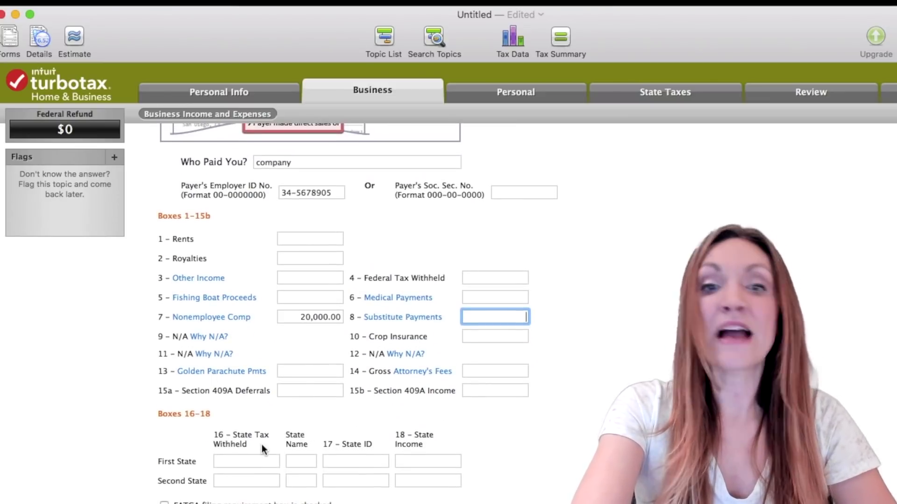
pyautogui.scroll(1, 355, 313)
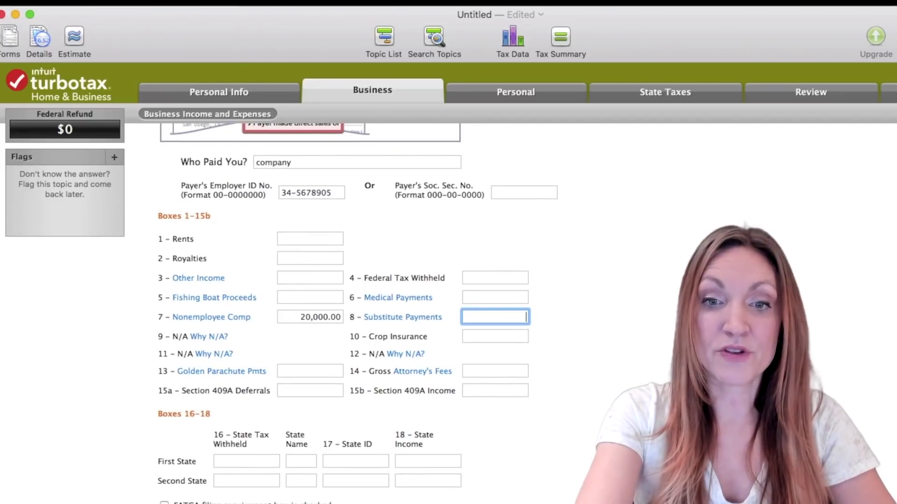
pyautogui.press('Return')
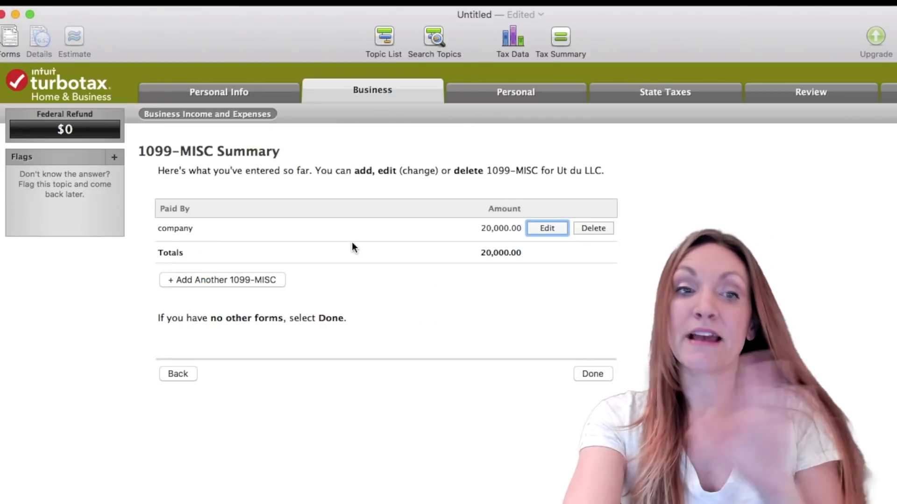
# Finish the 1099-MISC Summary and begin entering General business income.
pyautogui.click(592, 378)
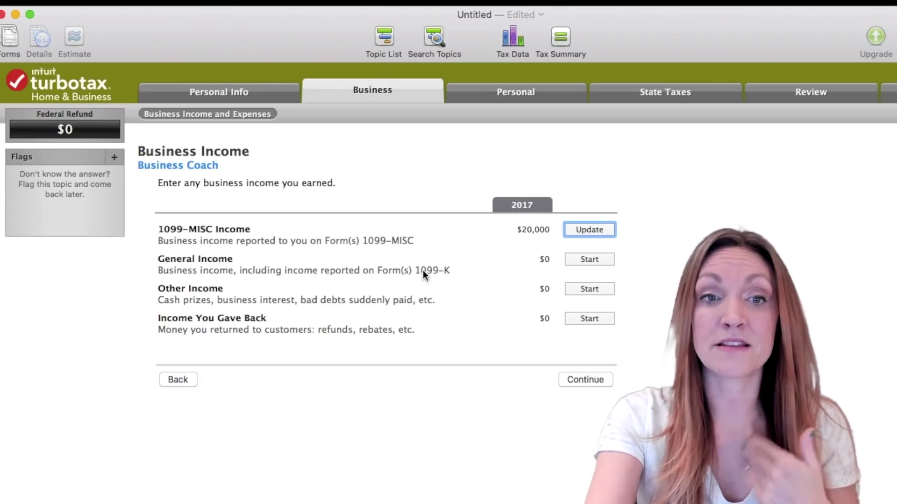
pyautogui.click(596, 259)
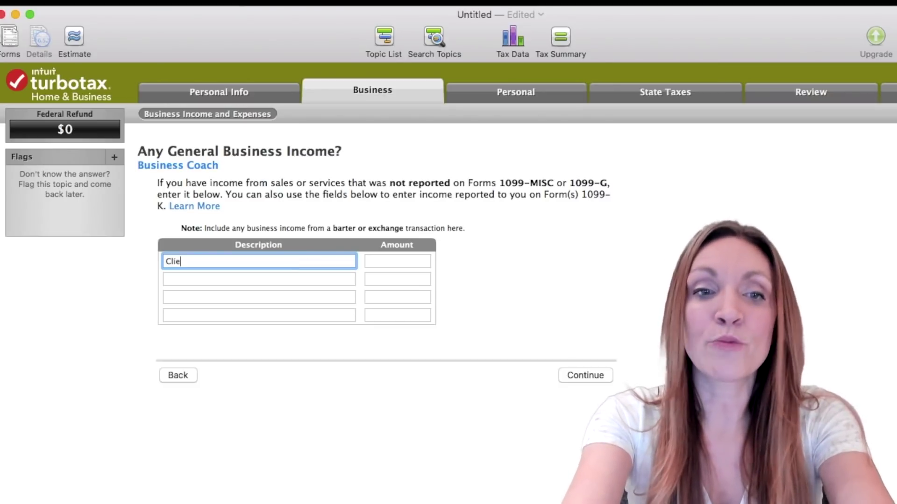
# Enter general income rows: Client 1 10,000, client 2 40,000, client 3 50,000.
pyautogui.click(397, 261)
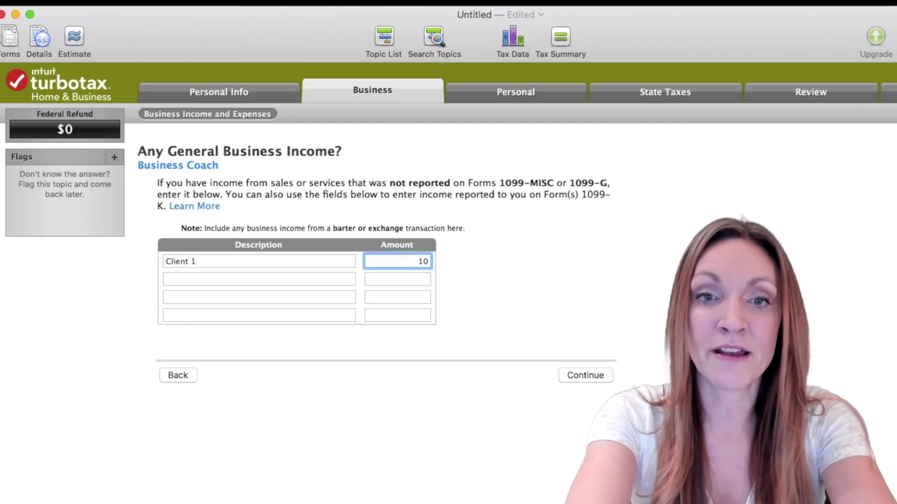
pyautogui.click(259, 278)
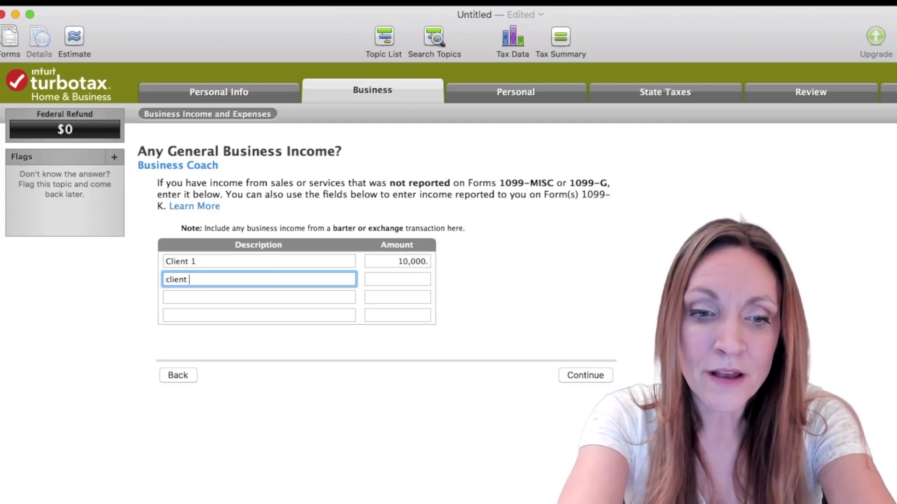
pyautogui.click(397, 278)
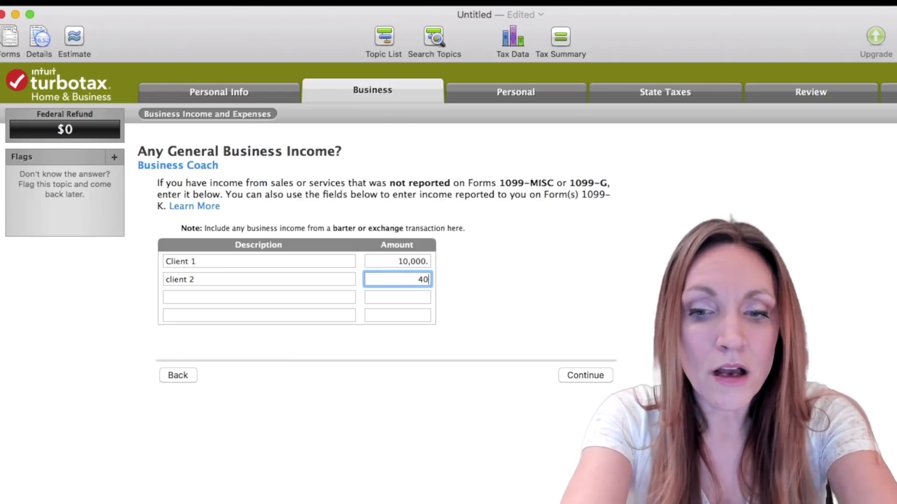
pyautogui.click(260, 297)
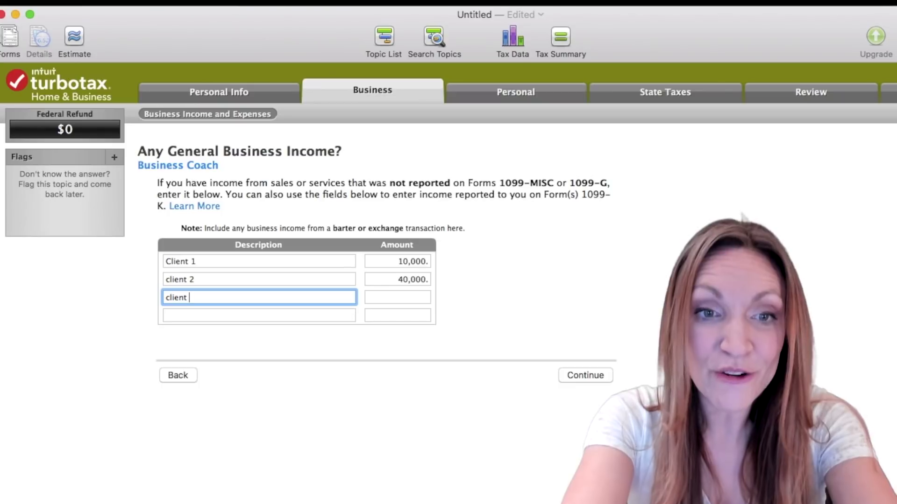
pyautogui.write('client 3')
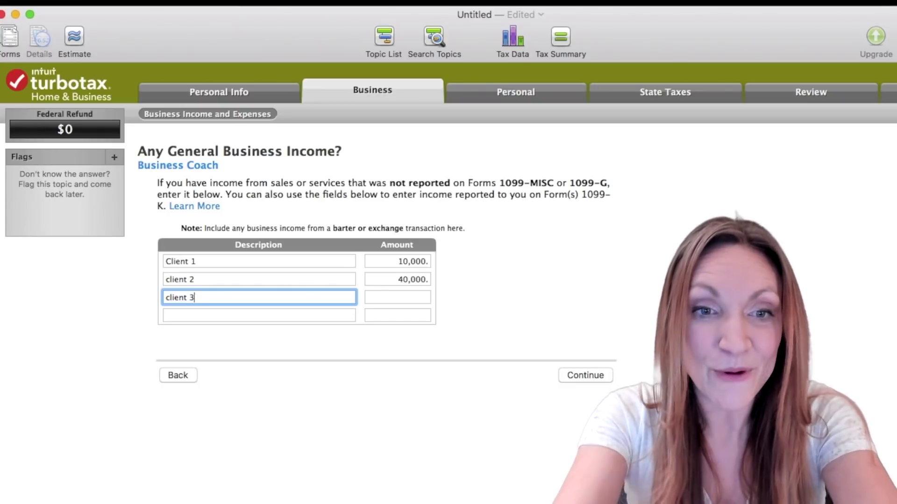
pyautogui.click(397, 297)
pyautogui.write('50000')
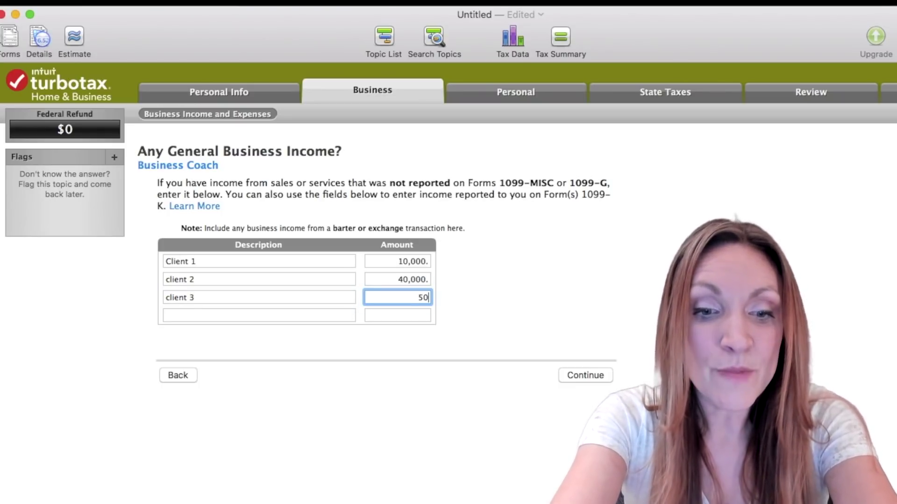
pyautogui.click(259, 316)
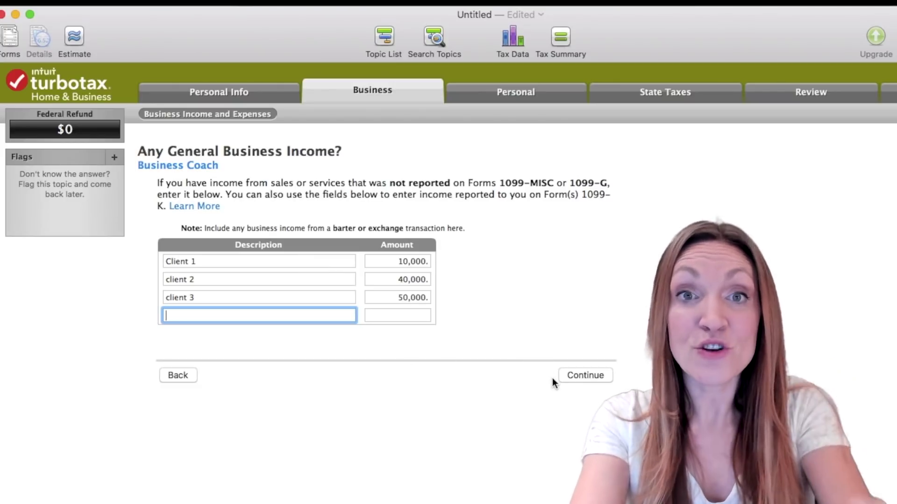
# Save the $100,000 general income and confirm the Business Income summary.
pyautogui.click(577, 374)
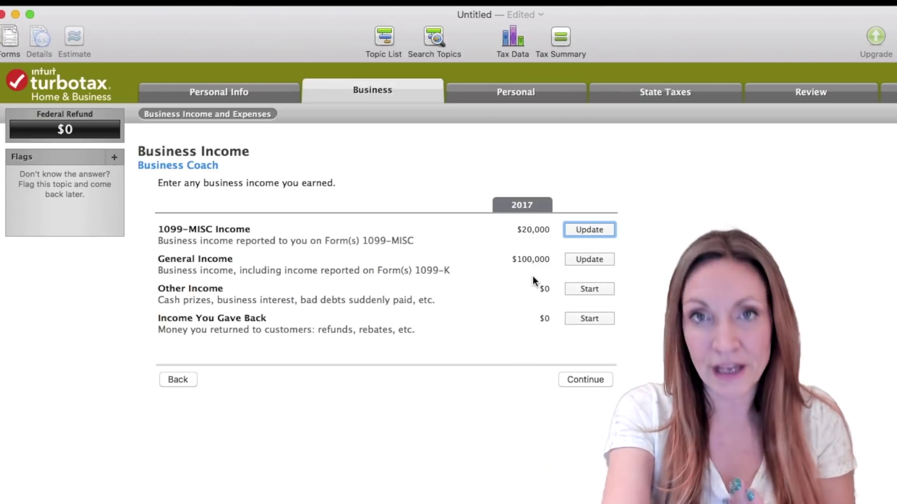
pyautogui.click(582, 381)
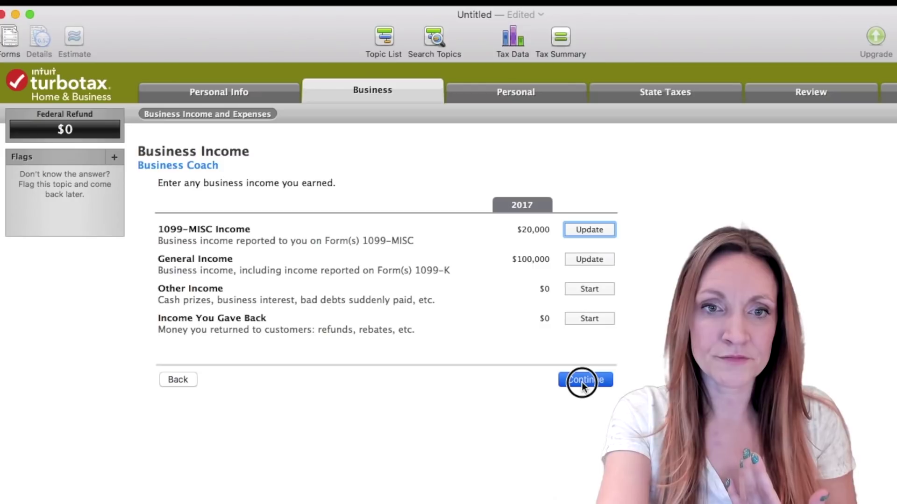